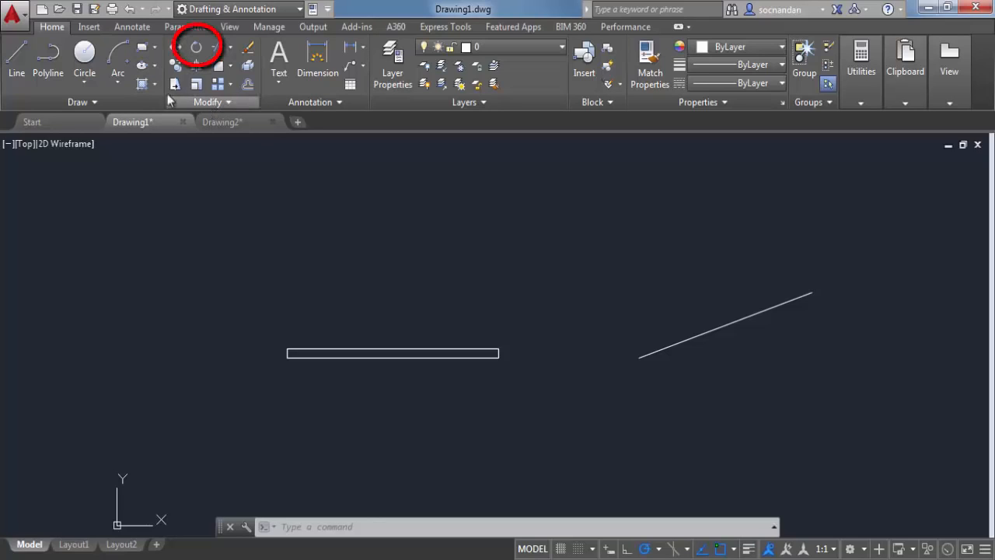
# - Rotate the horizontal rectangle 30 degrees about its lower-left corner, and undo the rotation
pyautogui.click(196, 49)
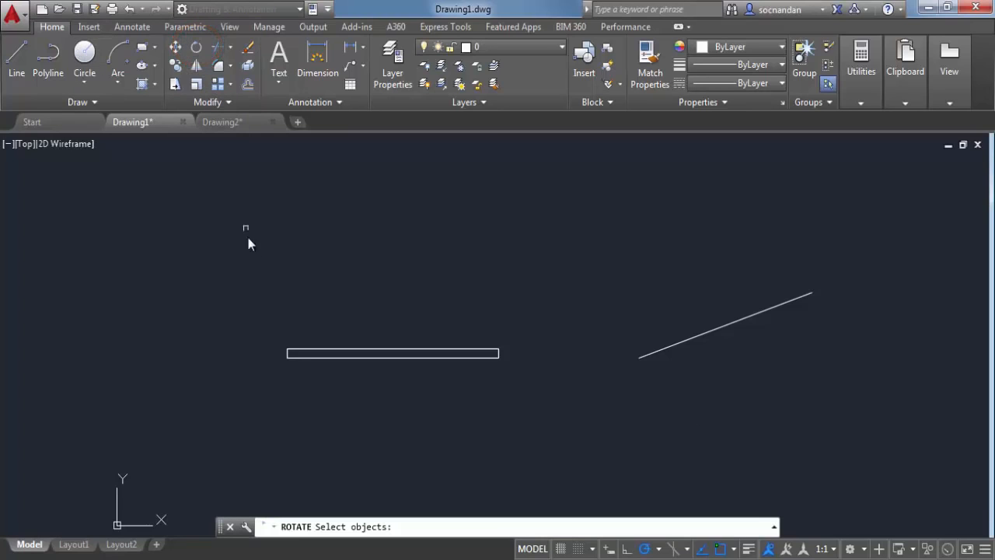
pyautogui.click(405, 353)
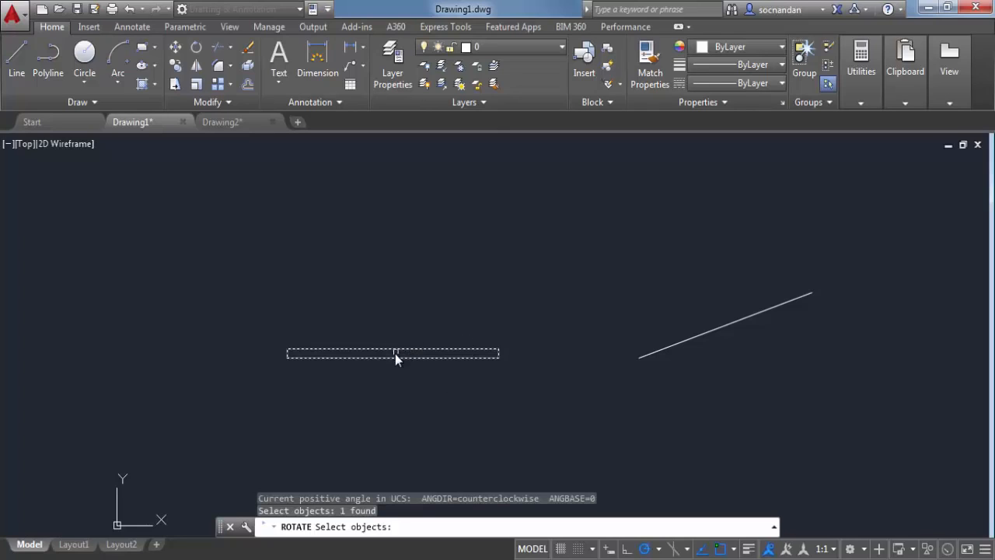
pyautogui.press('Return')
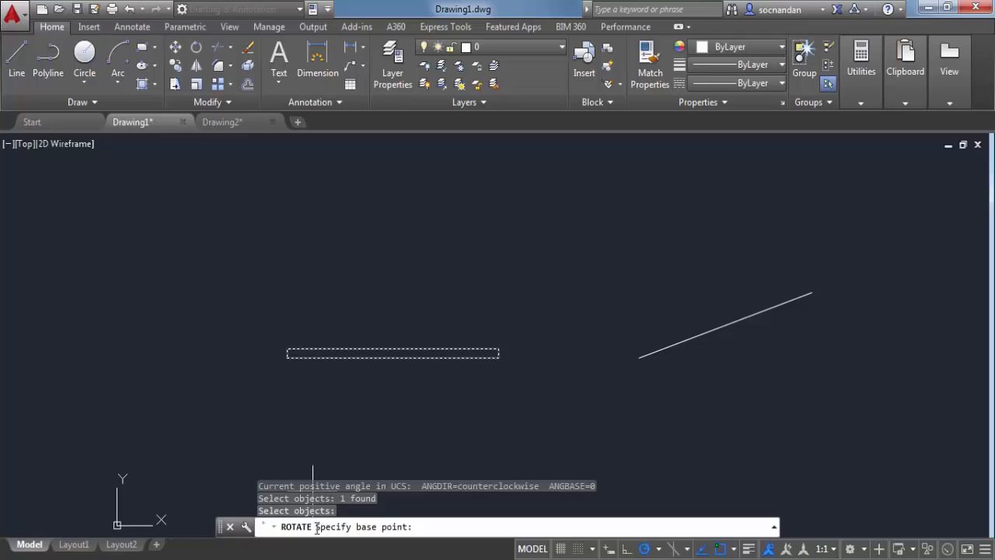
pyautogui.click(285, 363)
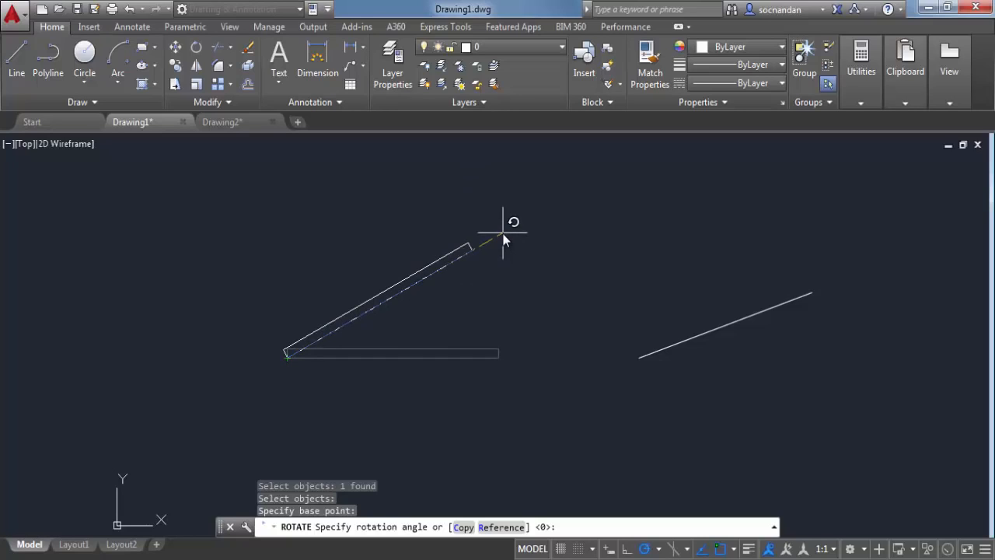
pyautogui.write('30')
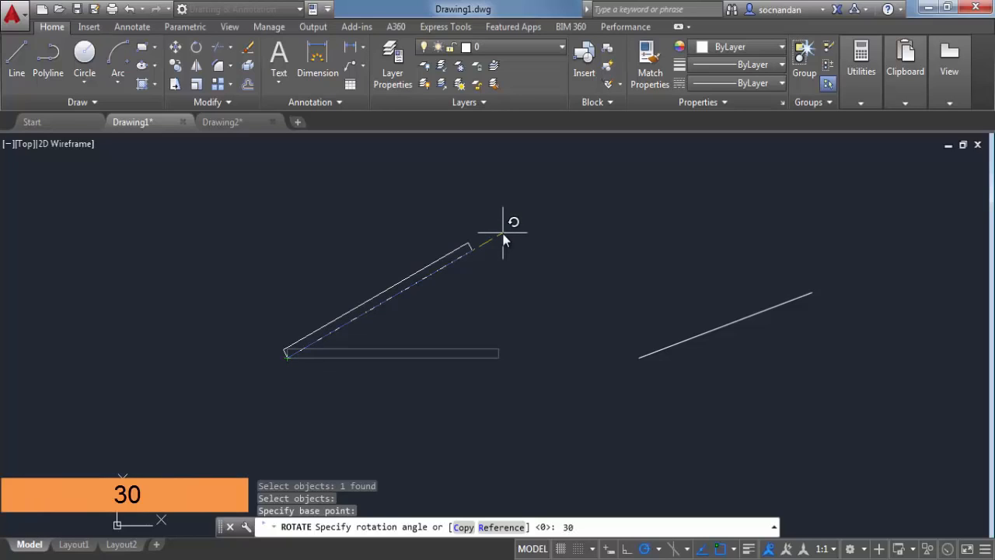
pyautogui.press('Return')
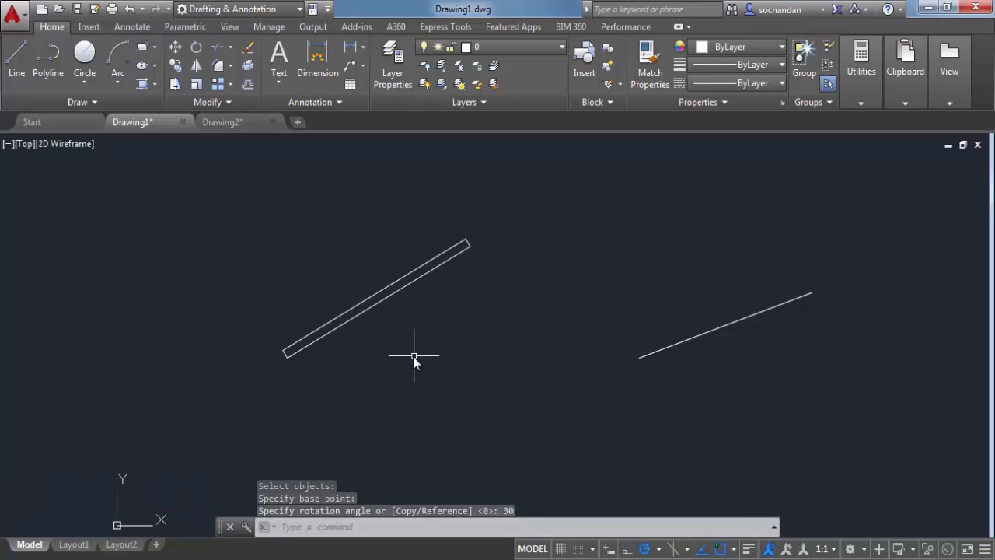
pyautogui.hotkey('ctrl', 'z')
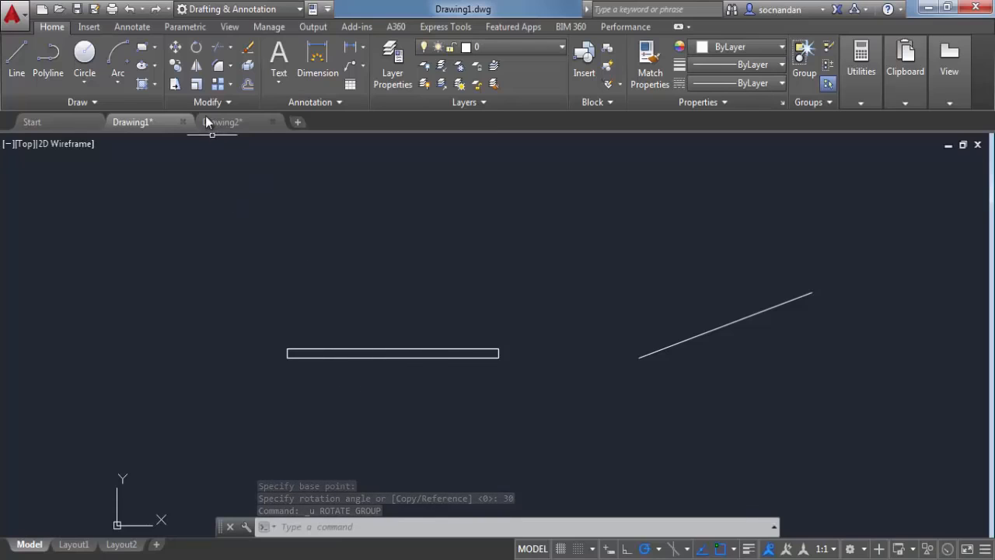
# - Rotate a copy of the horizontal rectangle 120 degrees about its lower-left corner, keeping the original
pyautogui.click(196, 47)
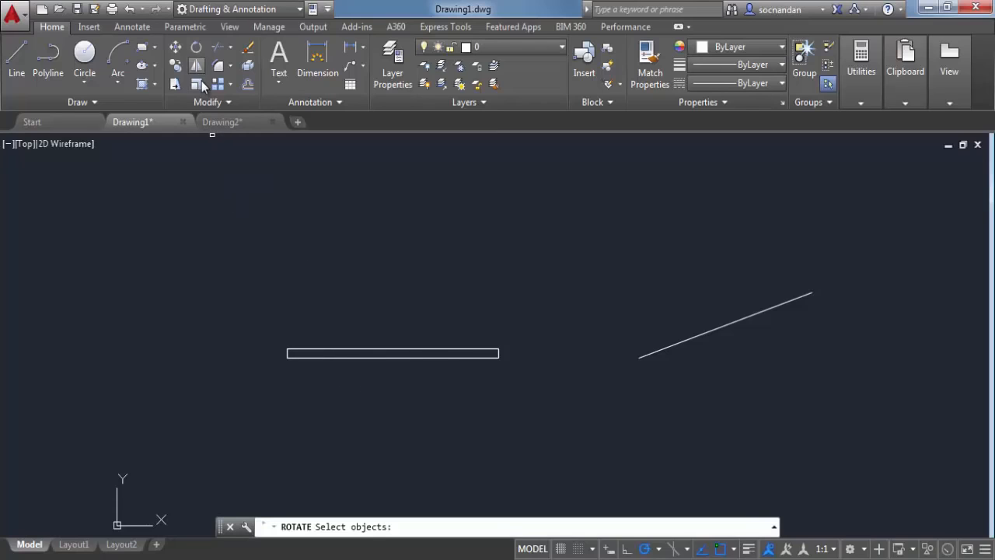
pyautogui.click(332, 352)
pyautogui.press('Return')
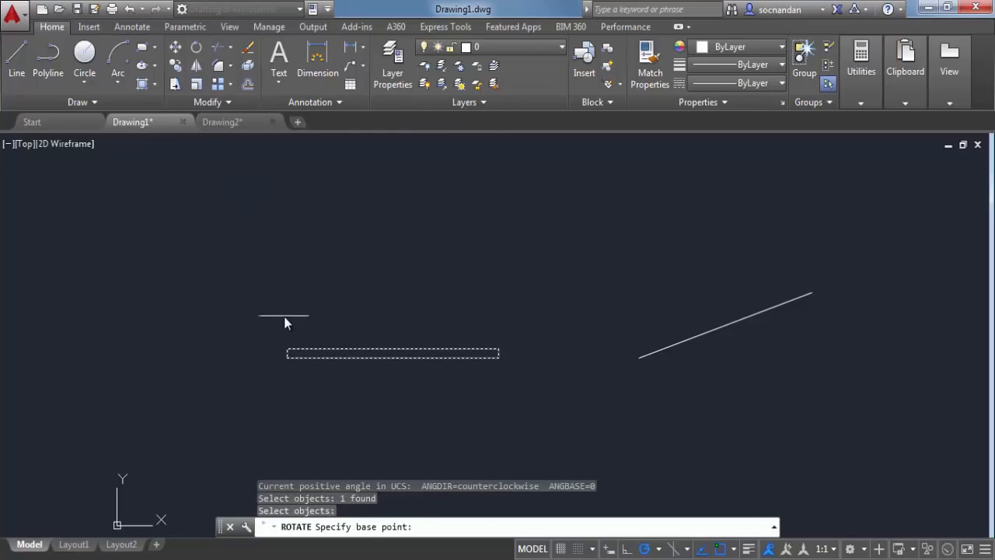
pyautogui.click(285, 360)
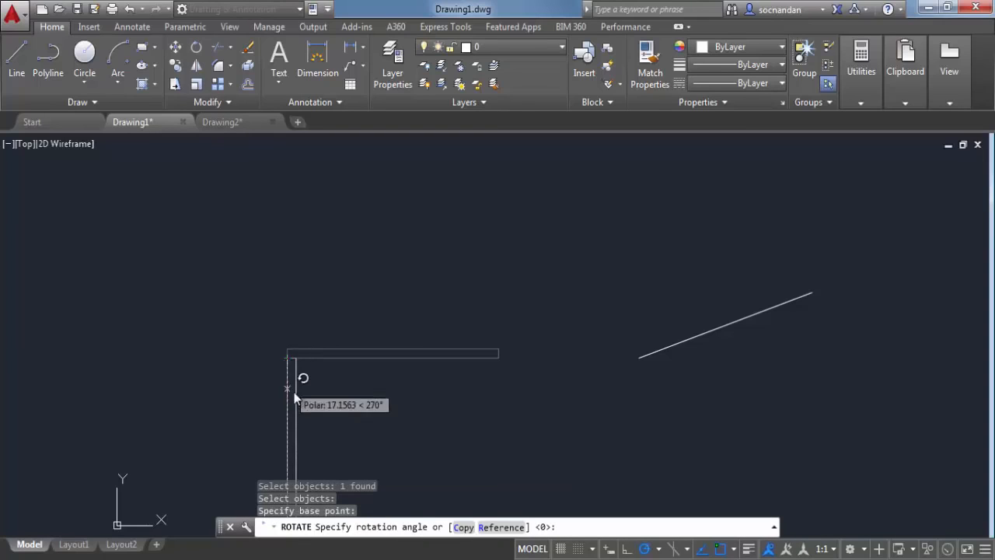
pyautogui.click(462, 531)
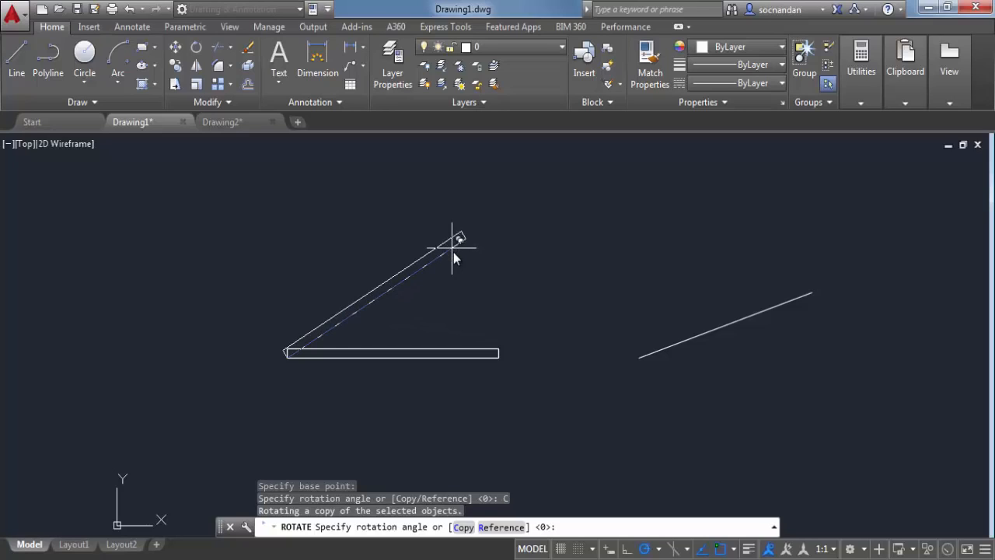
pyautogui.write('120')
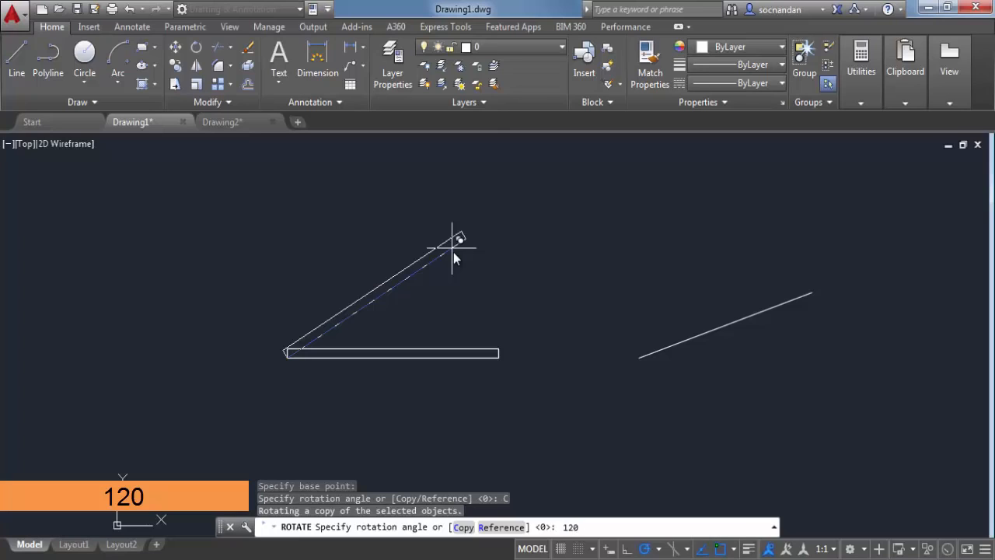
pyautogui.press('Return')
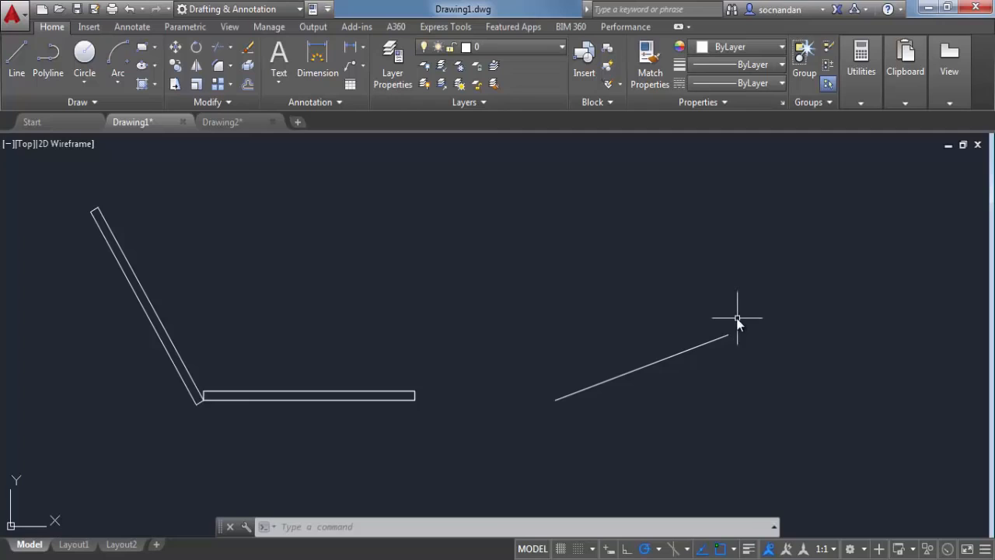
# - Rotate the inclined line about its lower endpoint using the Reference option, taking the line's two endpoints as reference and 60 degrees as new angle
pyautogui.click(198, 48)
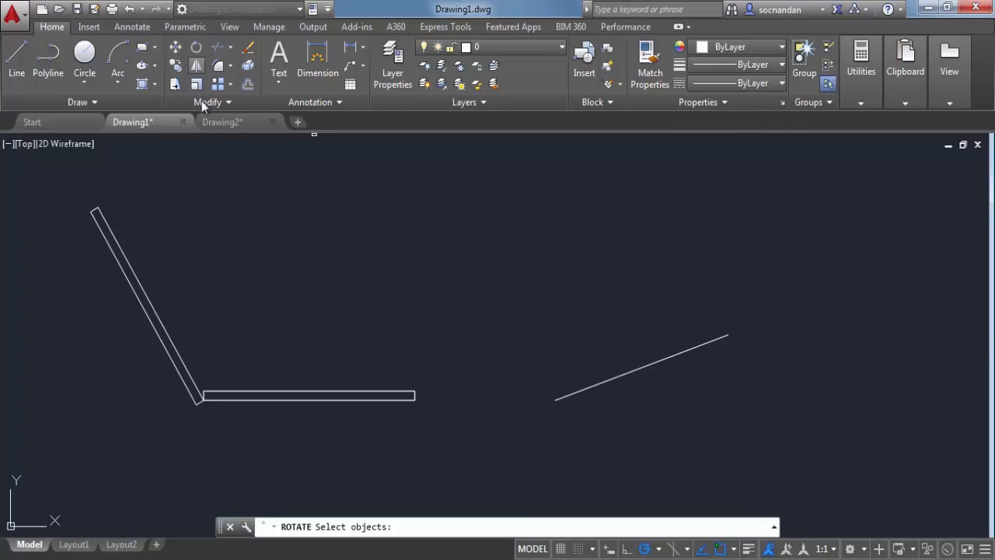
pyautogui.click(602, 384)
pyautogui.press('Return')
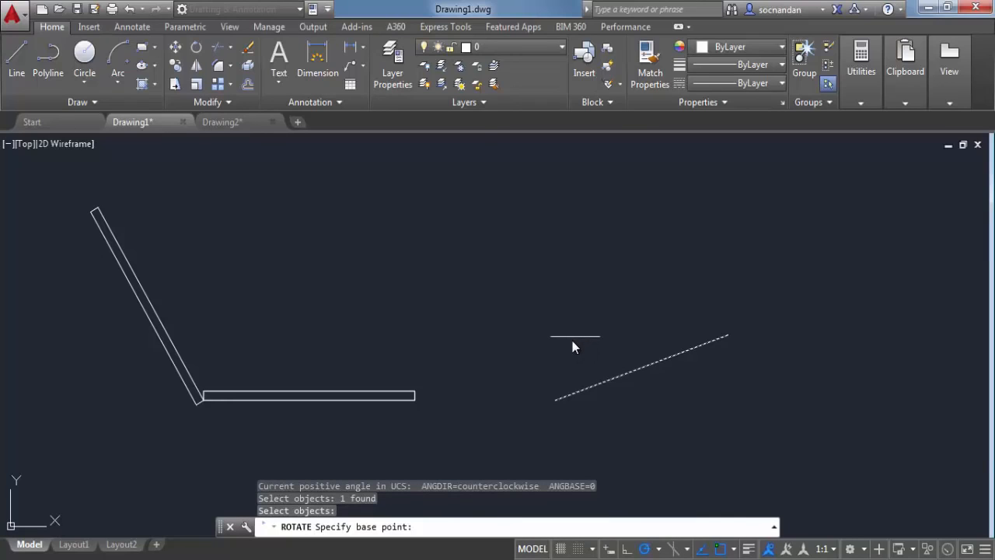
pyautogui.click(555, 401)
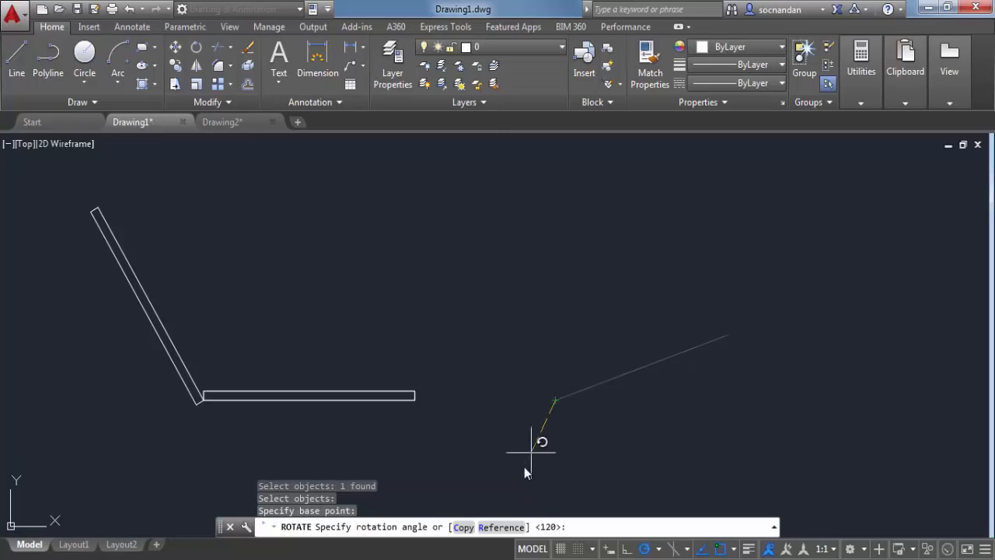
pyautogui.click(498, 527)
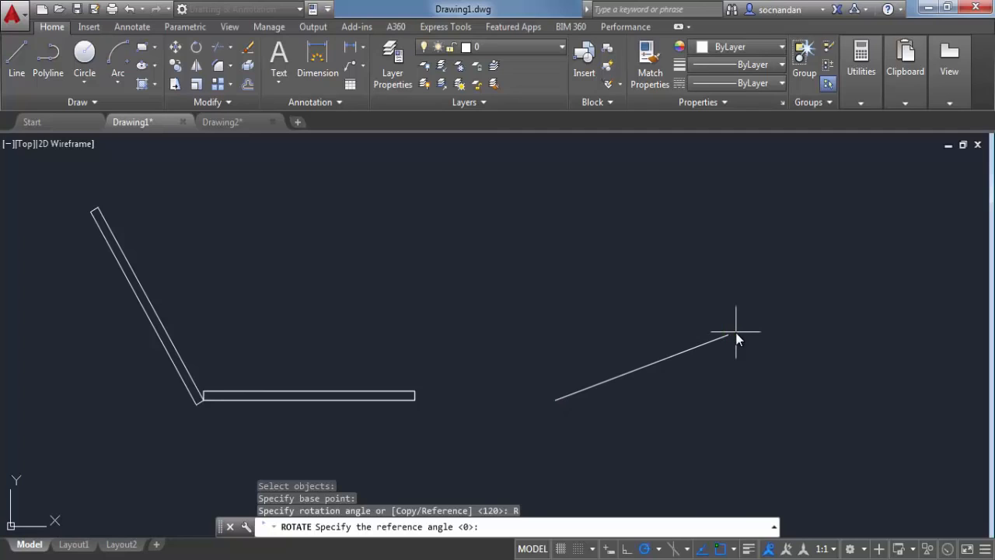
pyautogui.click(556, 400)
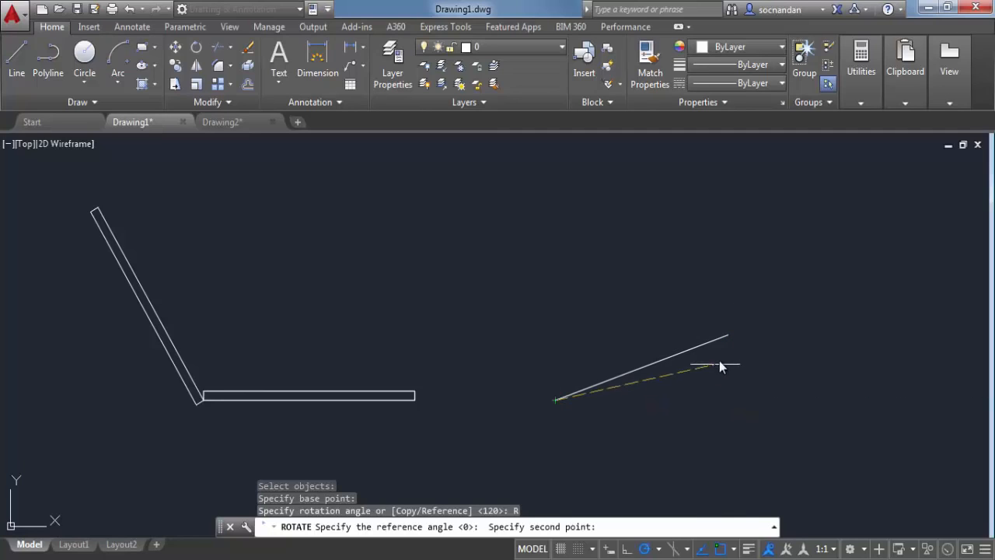
pyautogui.click(727, 337)
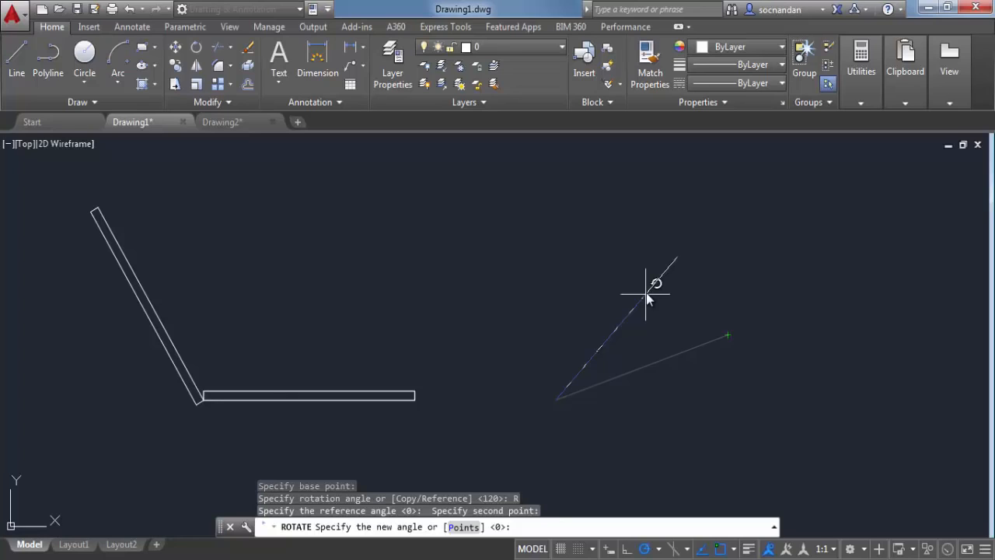
pyautogui.write('60')
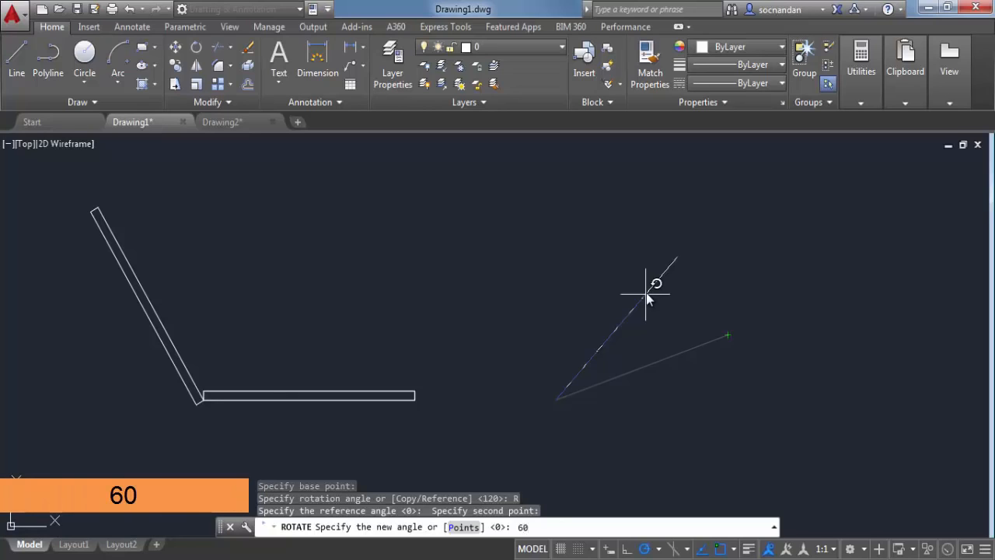
pyautogui.press('Return')
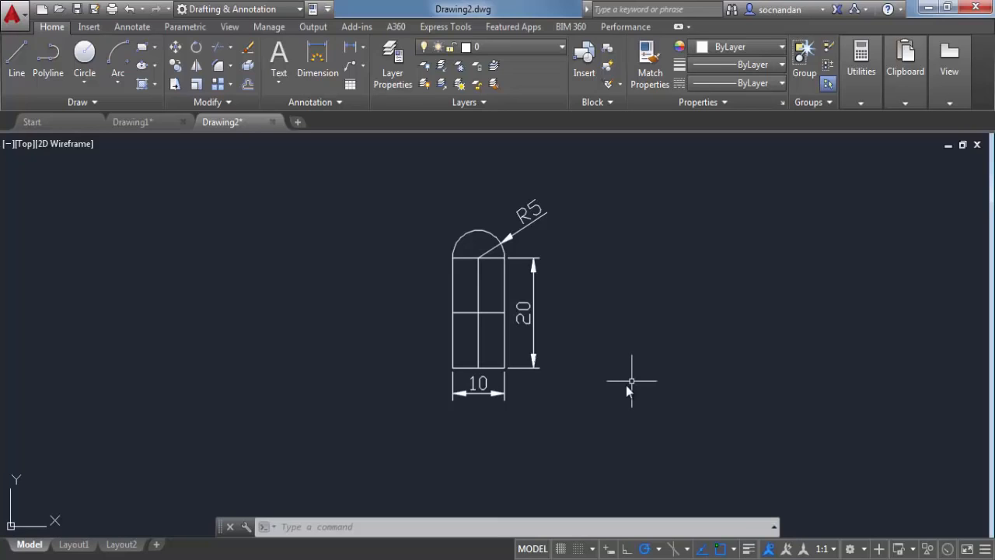
# - Scale the arched window figure in Drawing2, without selecting its dimensions, by a factor of 2 about its lower-left corner
pyautogui.click(526, 321)
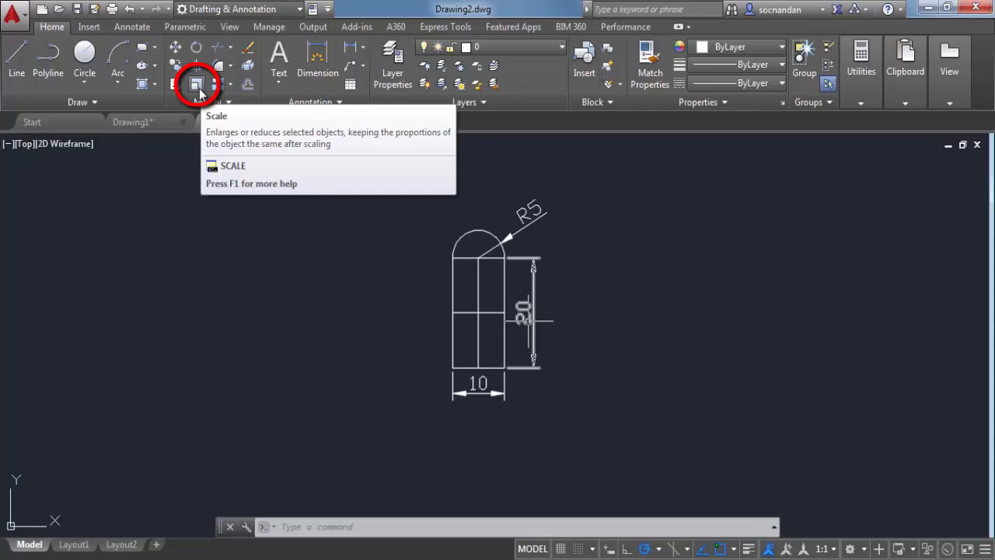
pyautogui.click(198, 84)
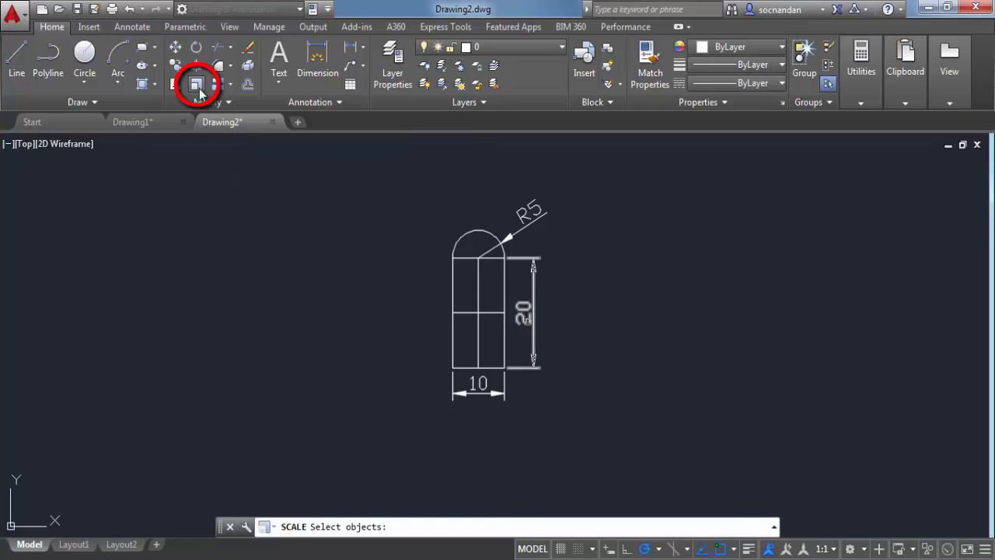
pyautogui.click(424, 213)
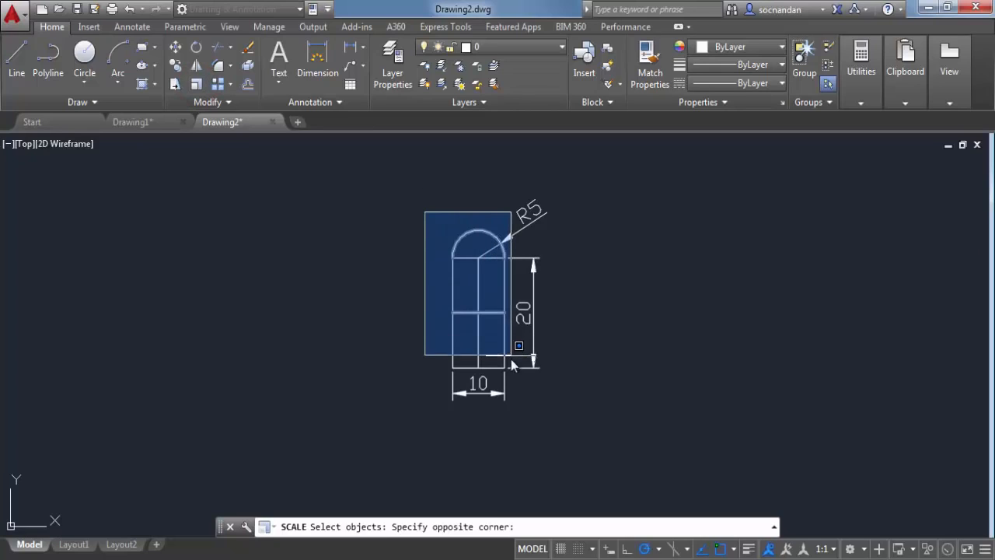
pyautogui.click(513, 380)
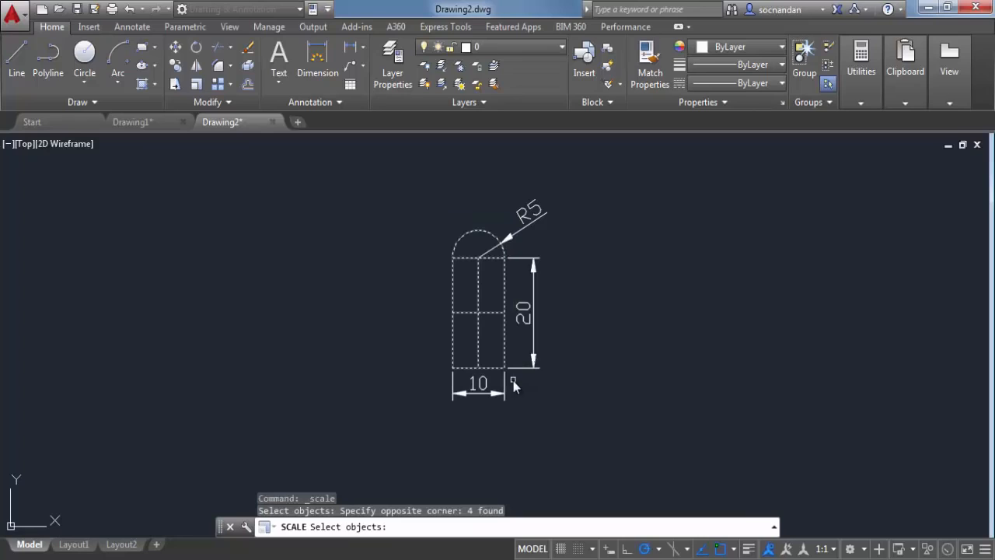
pyautogui.press('Return')
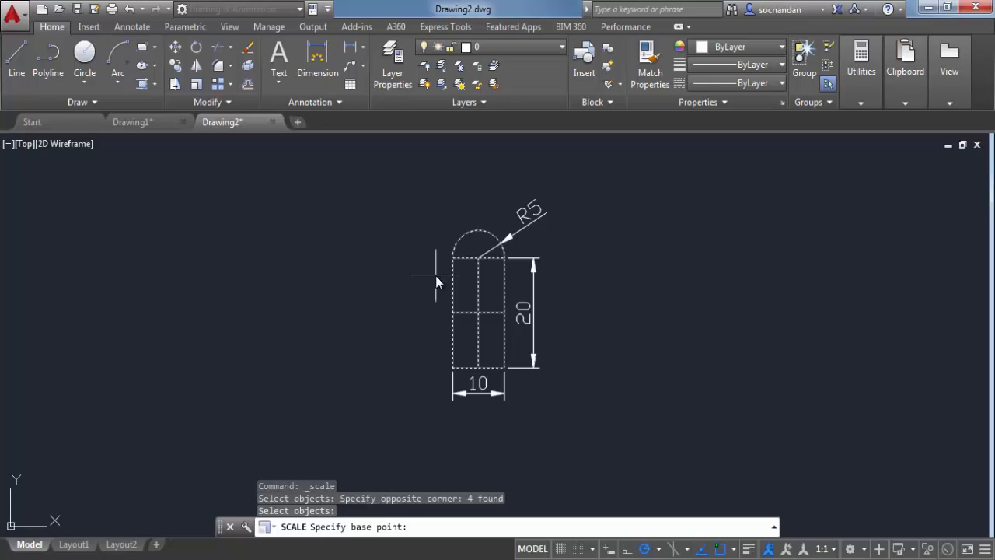
pyautogui.click(454, 373)
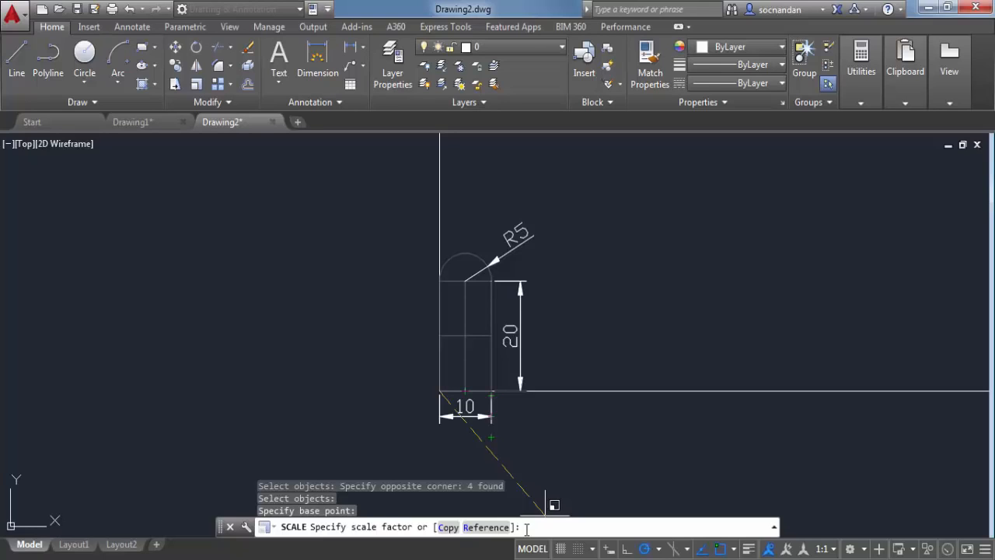
pyautogui.write('2')
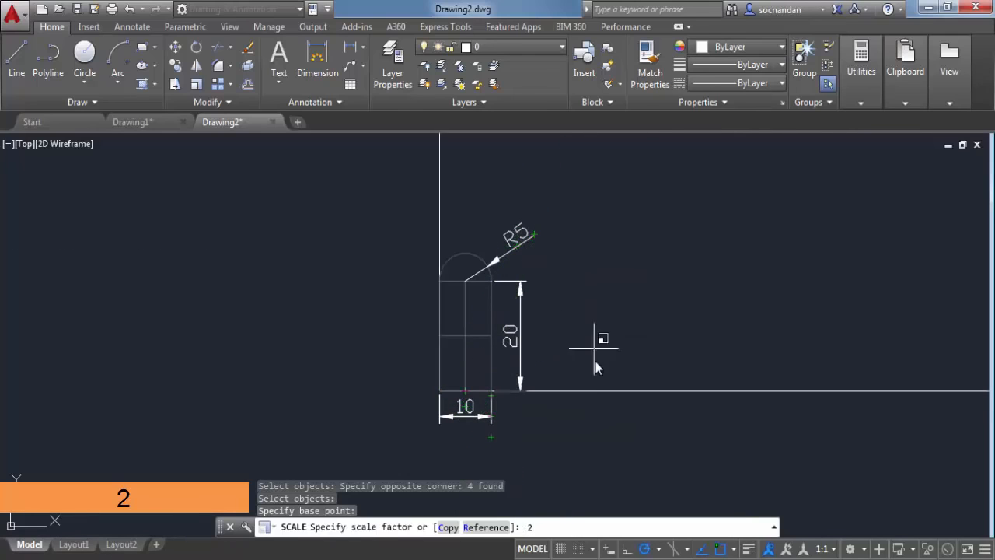
pyautogui.press('Return')
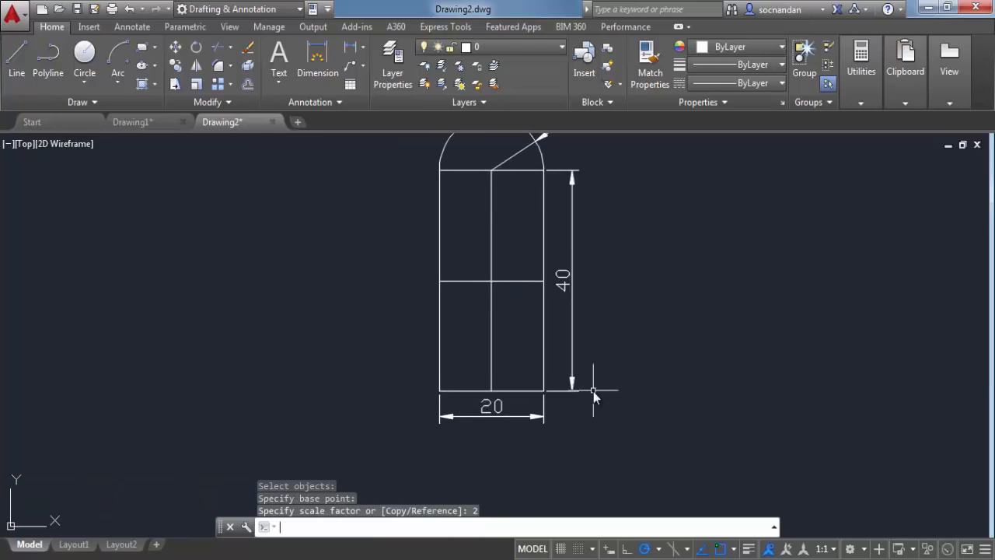
pyautogui.moveTo(600, 294); pyautogui.dragTo(574, 356, button='middle')
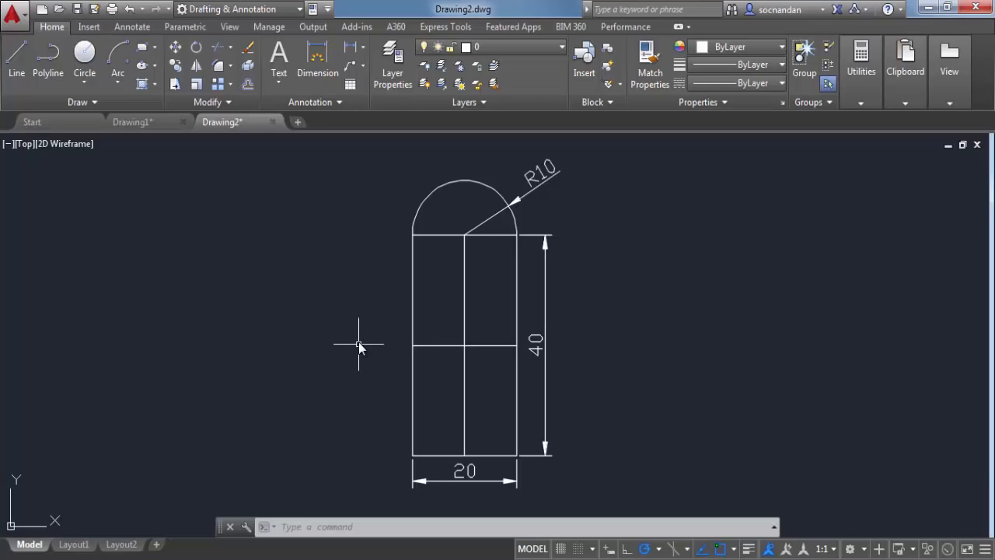
# - Scale a copy of the arched window figure, without its dimensions, by a factor of 0.25 about its lower-left corner, keeping the original
pyautogui.click(196, 85)
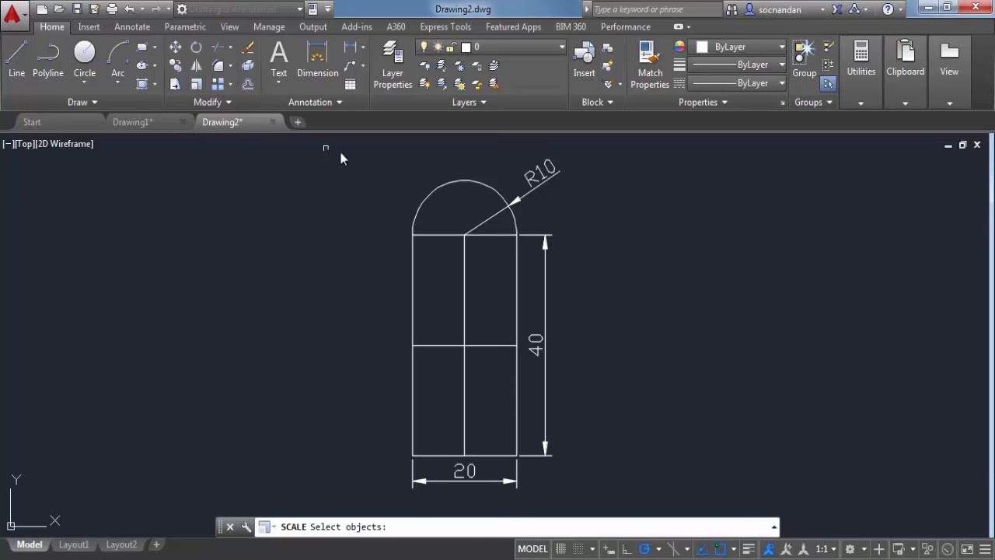
pyautogui.click(364, 163)
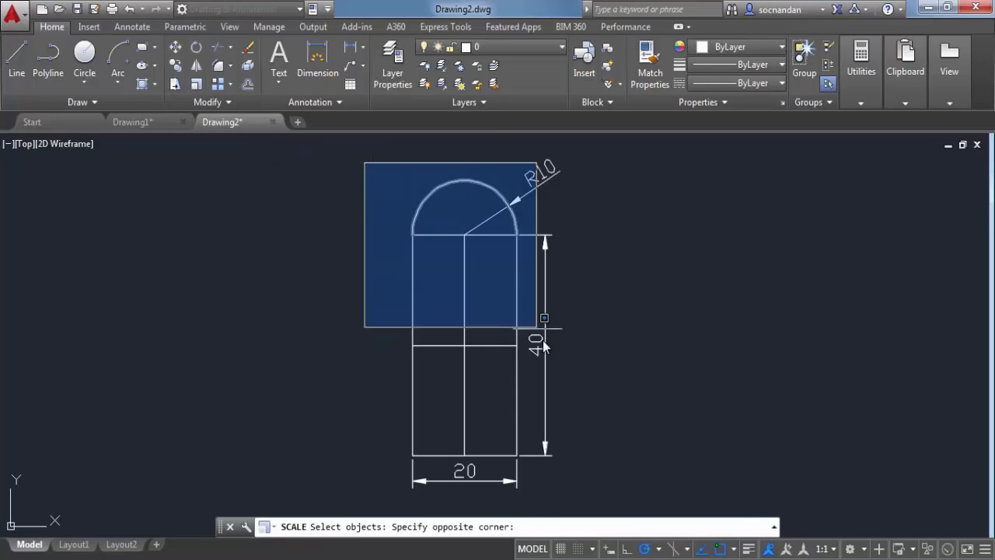
pyautogui.click(528, 466)
pyautogui.press('Return')
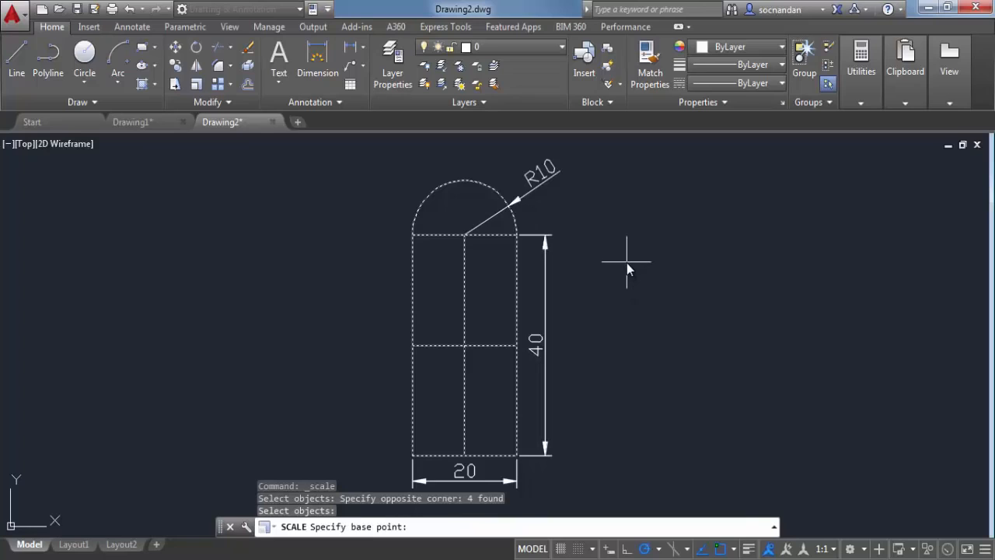
pyautogui.click(413, 458)
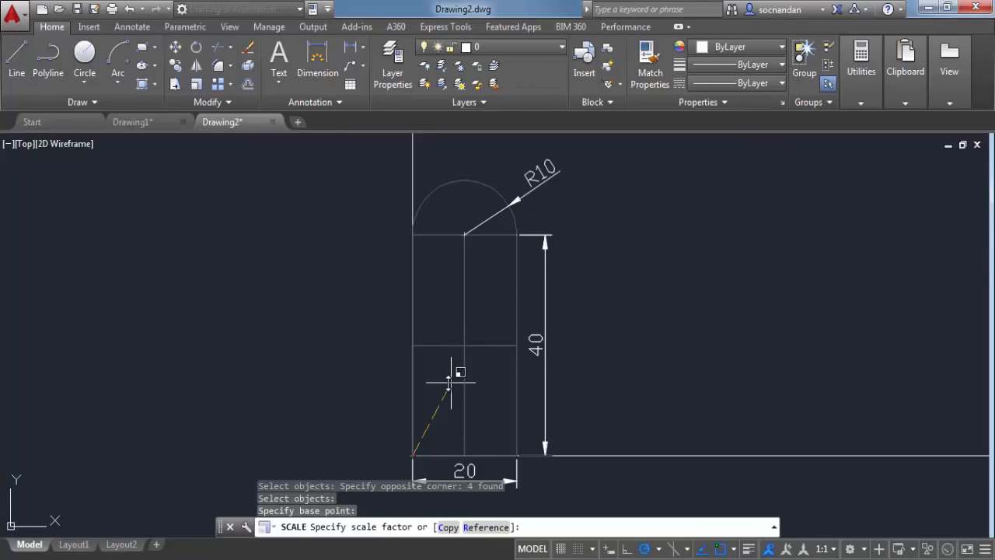
pyautogui.click(449, 528)
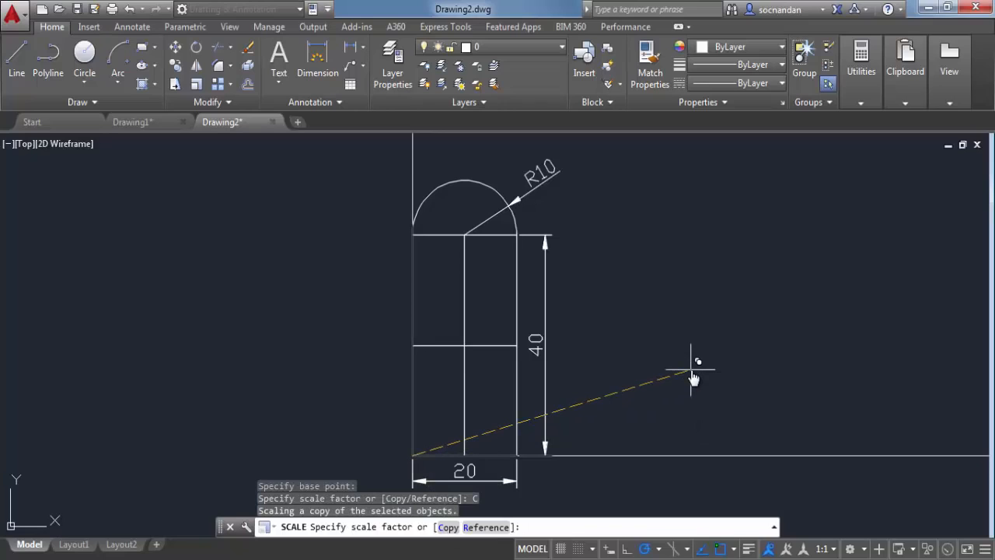
pyautogui.write('0.25')
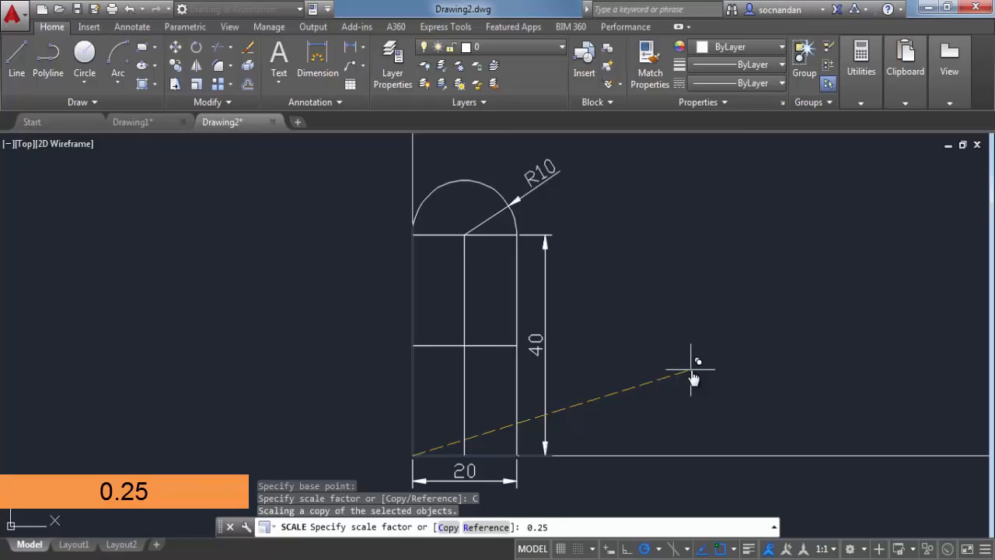
pyautogui.press('Return')
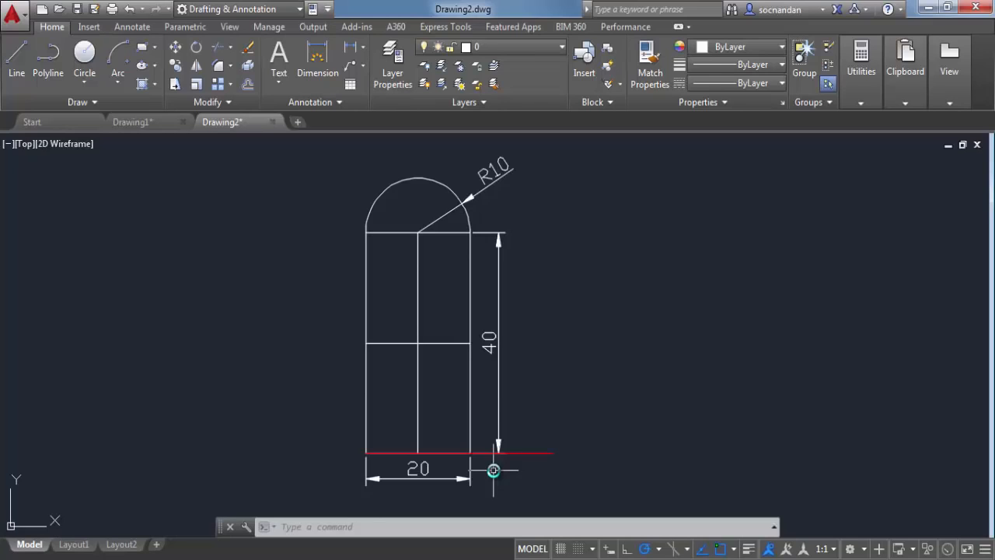
# - Scale the arched window by Reference about its lower-left corner, using its bottom edge as reference length and the red line's right endpoint for the new length
pyautogui.click(197, 84)
pyautogui.click(322, 164)
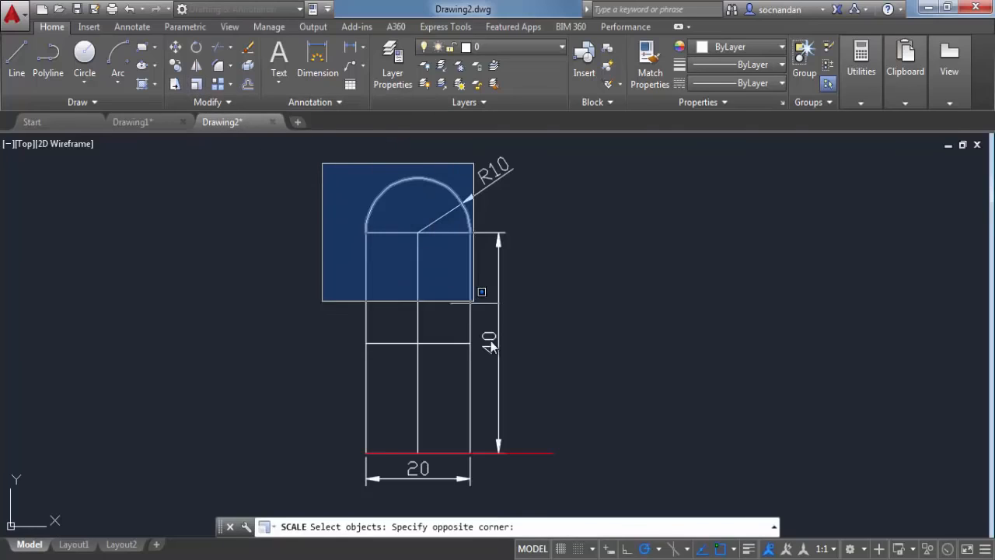
pyautogui.click(489, 463)
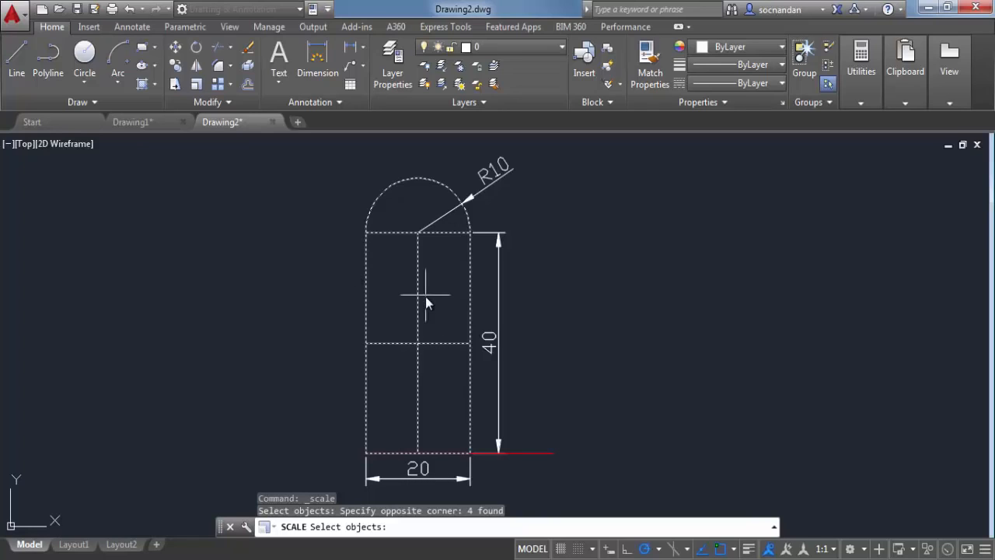
pyautogui.press('Return')
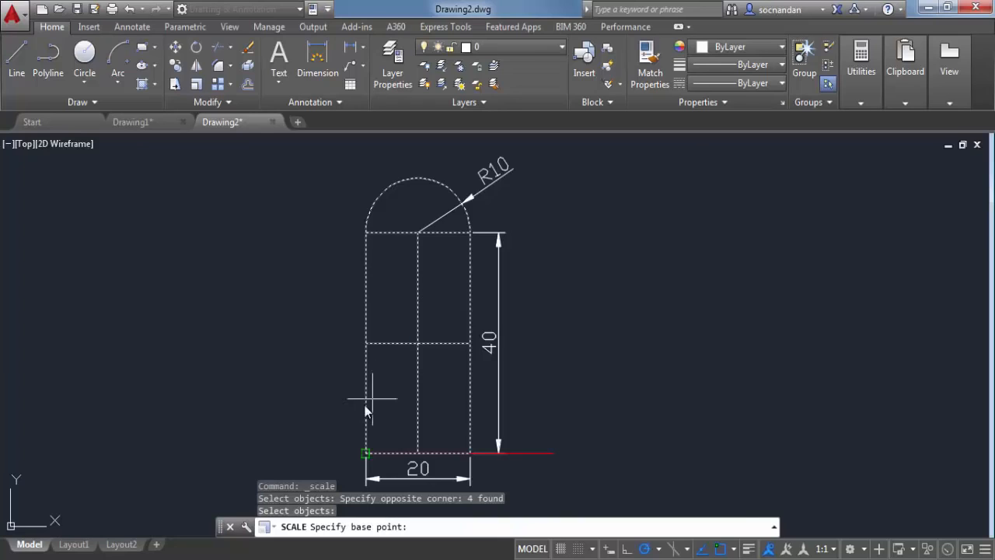
pyautogui.click(366, 458)
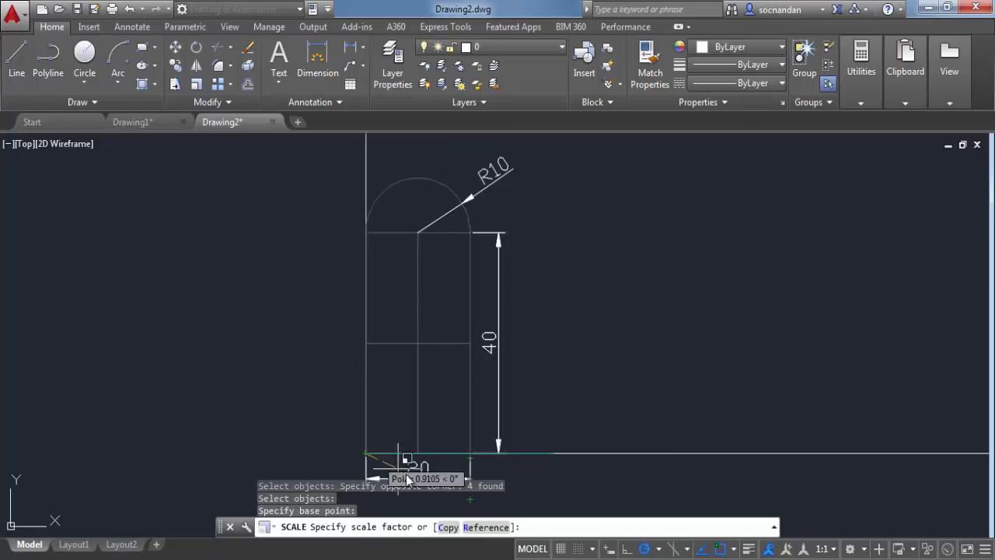
pyautogui.click(485, 528)
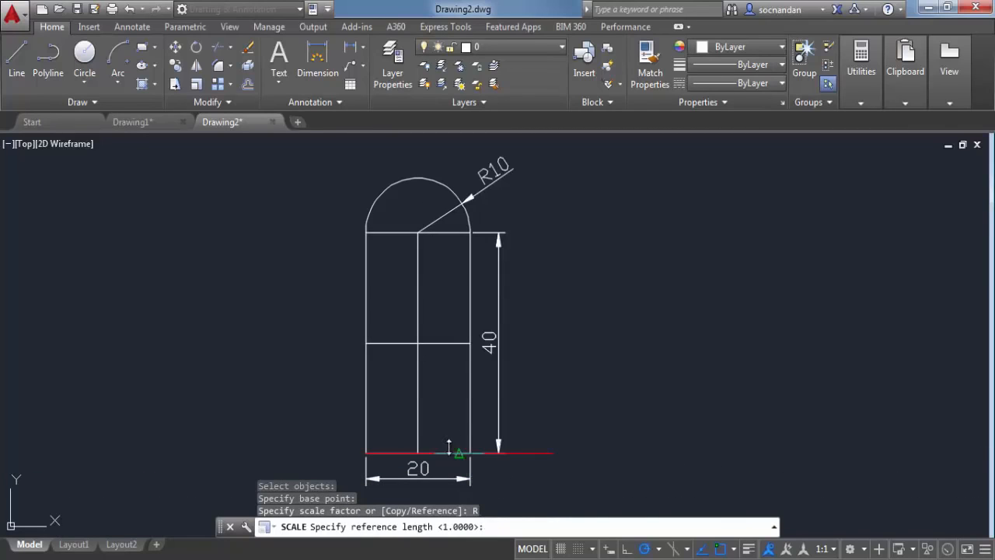
pyautogui.click(365, 452)
pyautogui.click(470, 453)
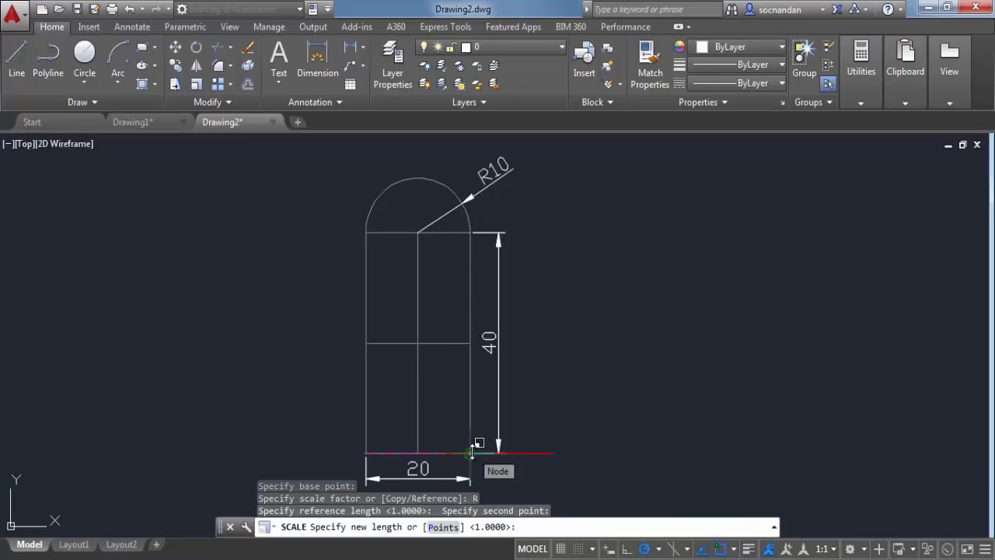
pyautogui.click(551, 452)
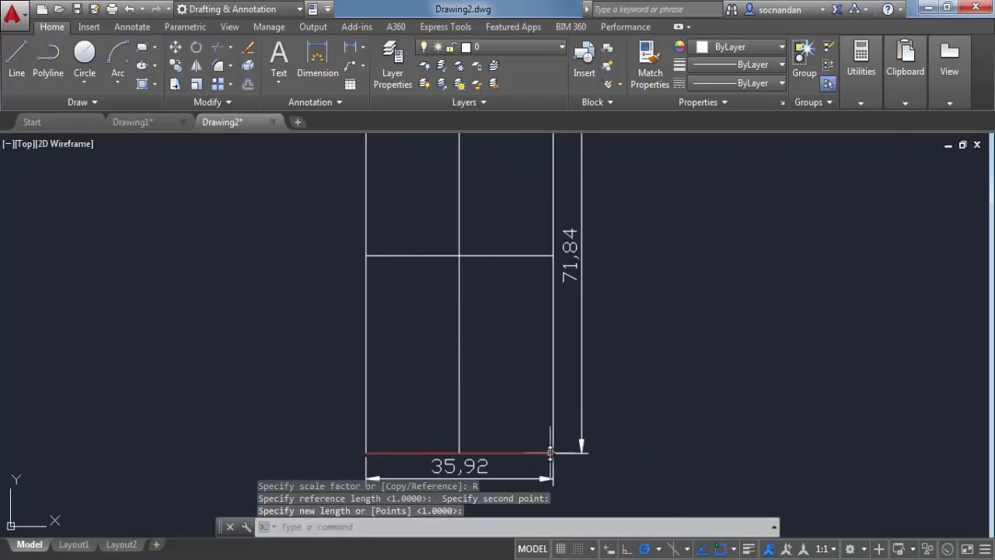
pyautogui.scroll(-4, 637, 338)
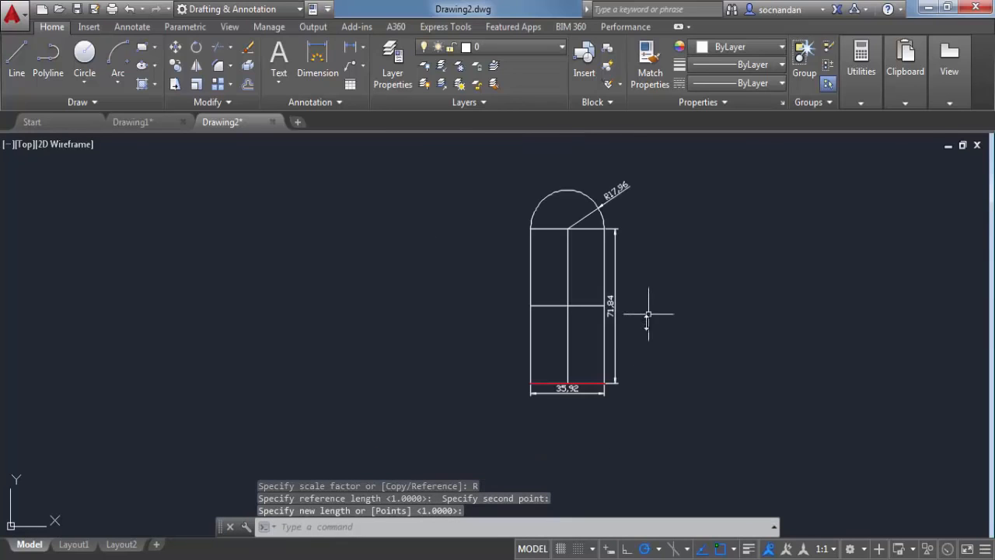
pyautogui.moveTo(644, 311); pyautogui.dragTo(622, 345, button='middle')
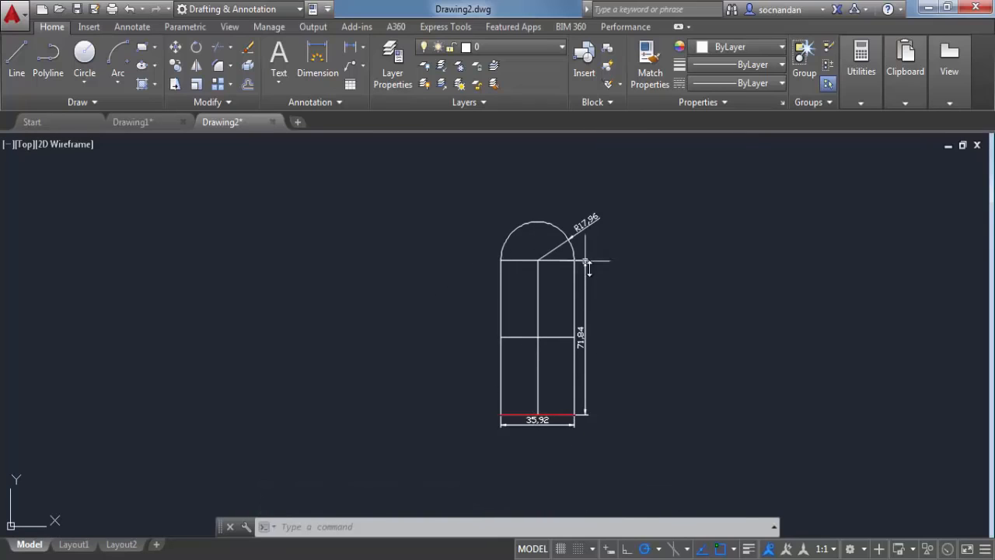
pyautogui.scroll(2, 566, 296)
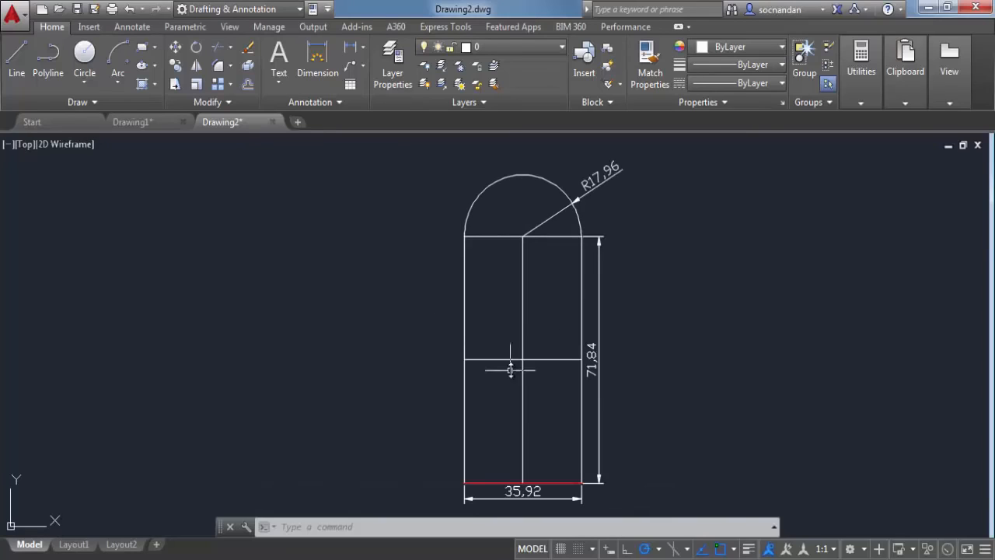